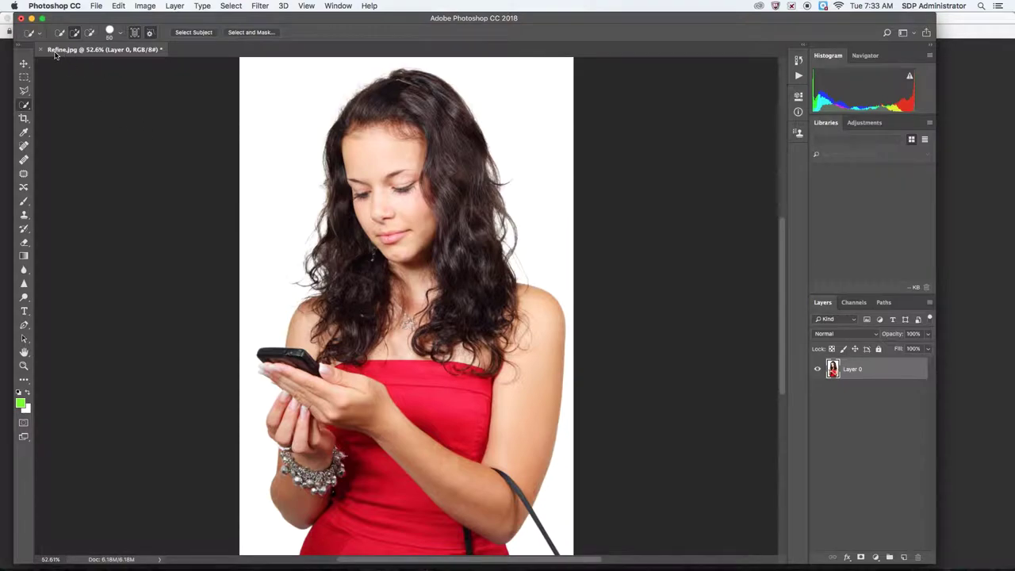
Step: Choose the Photography workspace and expand the tool strip to two columns
{"action": "left_click", "coordinate": [335, 4]}
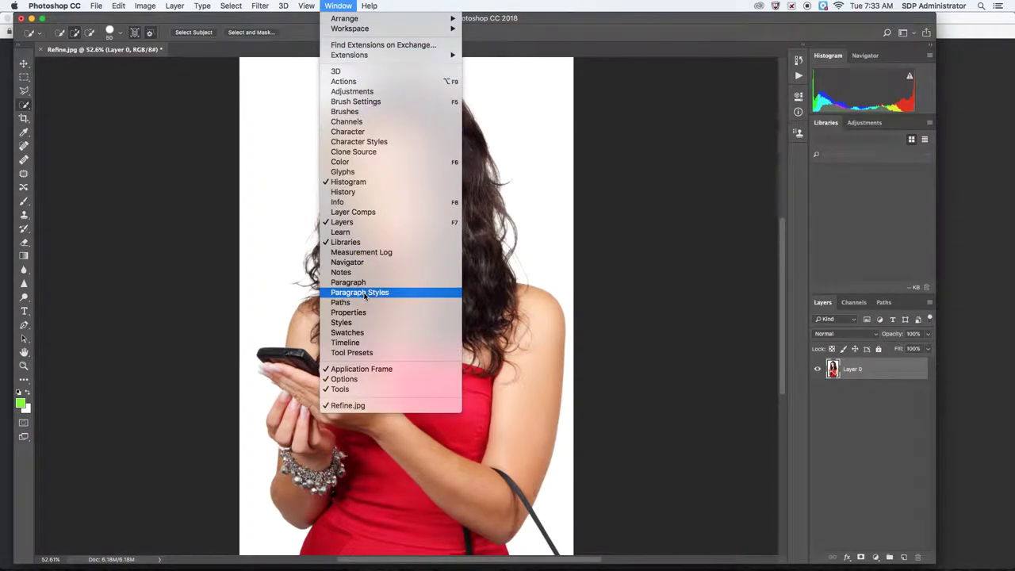
{"action": "mouse_move", "coordinate": [370, 31]}
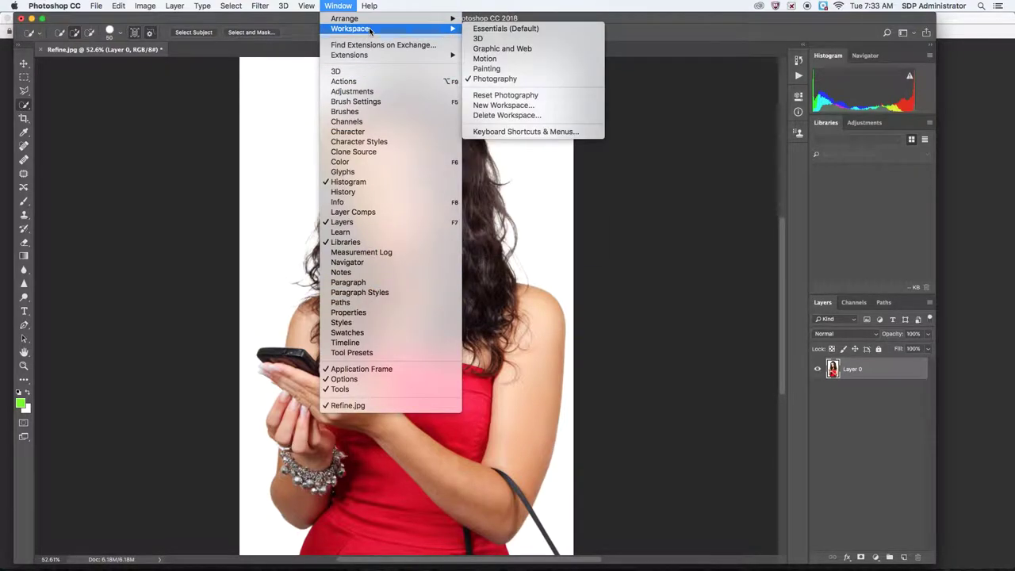
{"action": "left_click", "coordinate": [510, 78]}
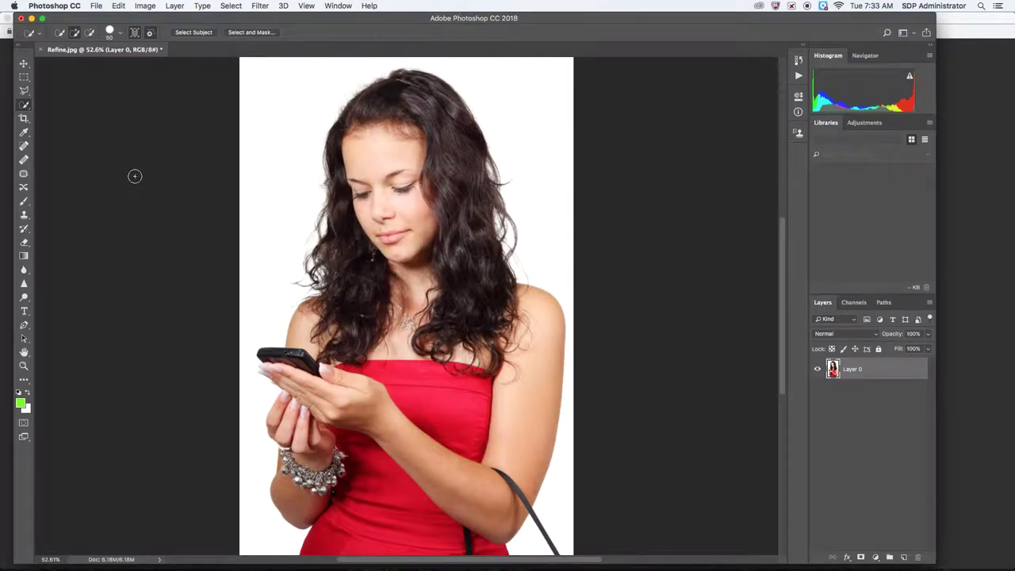
{"action": "left_click", "coordinate": [19, 49]}
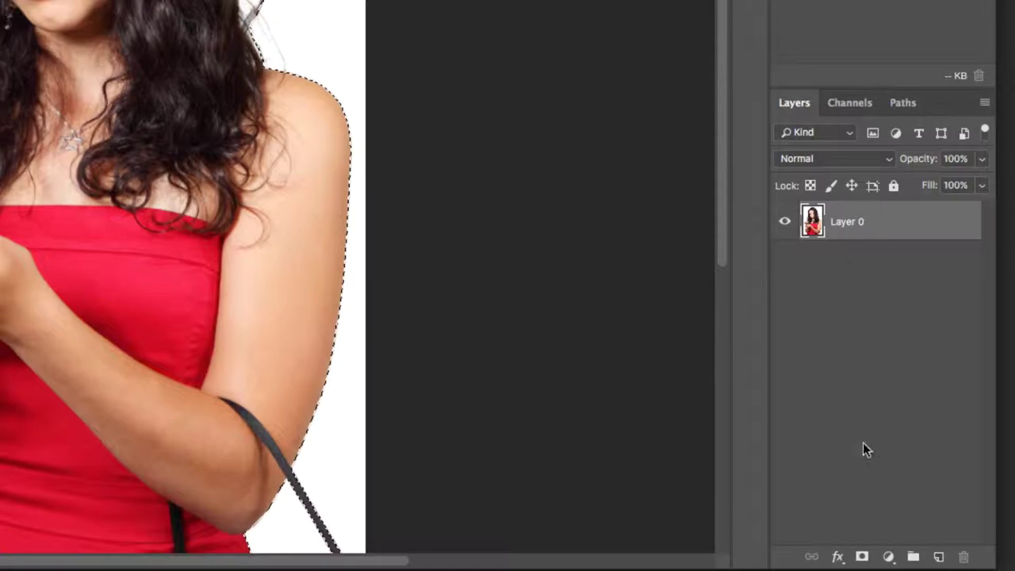
Step: Mask Layer 0 with the current selection around the woman and add a new empty layer beneath it
{"action": "left_click", "coordinate": [862, 557]}
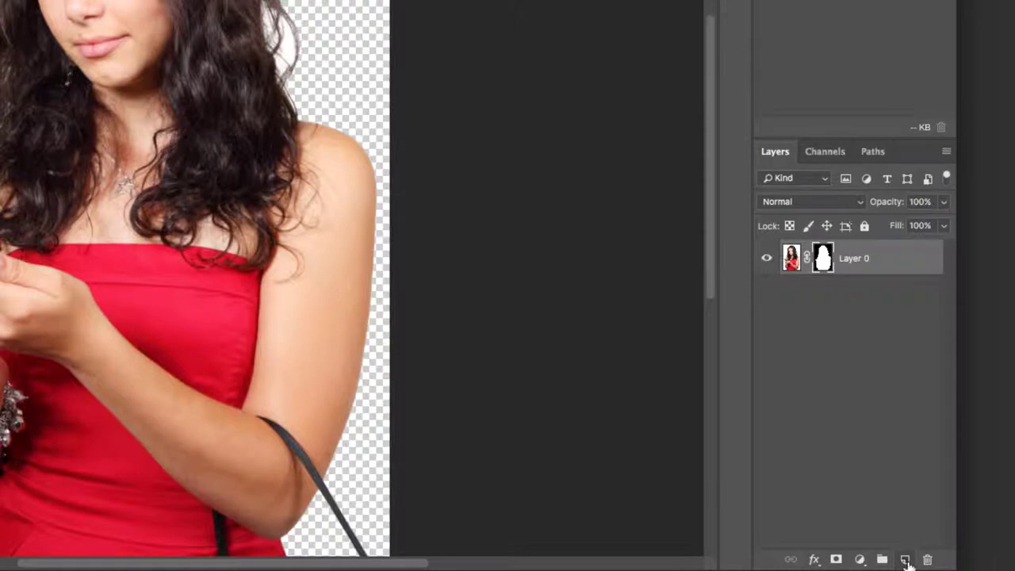
{"action": "left_click", "coordinate": [906, 561]}
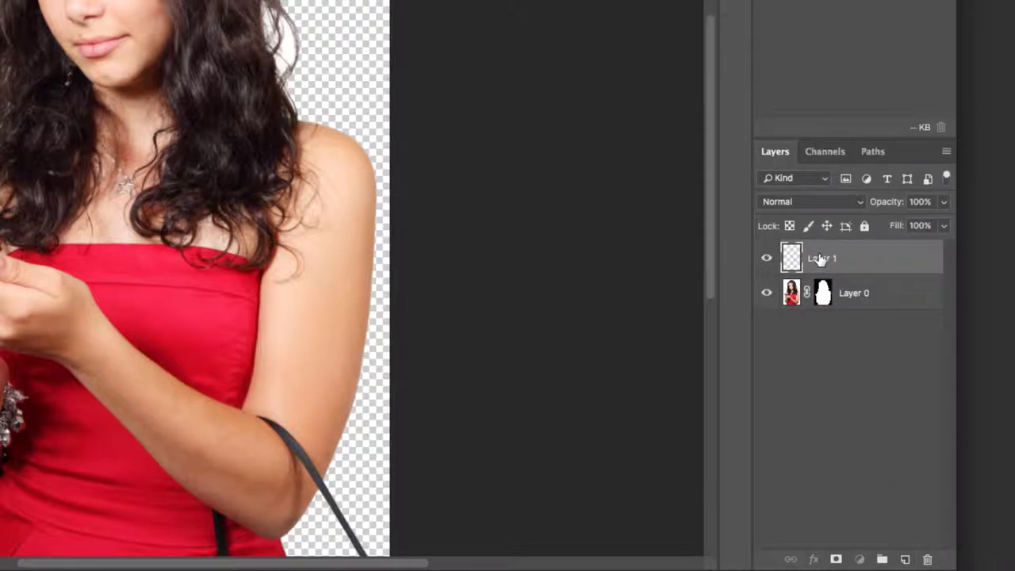
{"action": "left_click_drag", "start_coordinate": [821, 259], "coordinate": [818, 327]}
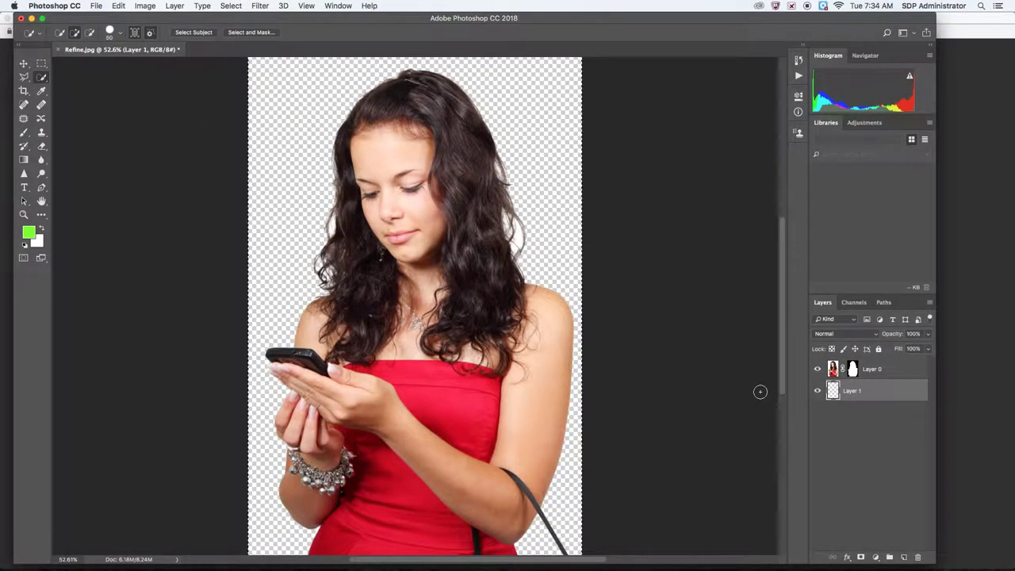
Step: Fill the new bottom layer with the bright green foreground color #79ff00 at 100% opacity in Normal mode
{"action": "left_click", "coordinate": [28, 231]}
{"action": "left_click", "coordinate": [681, 234]}
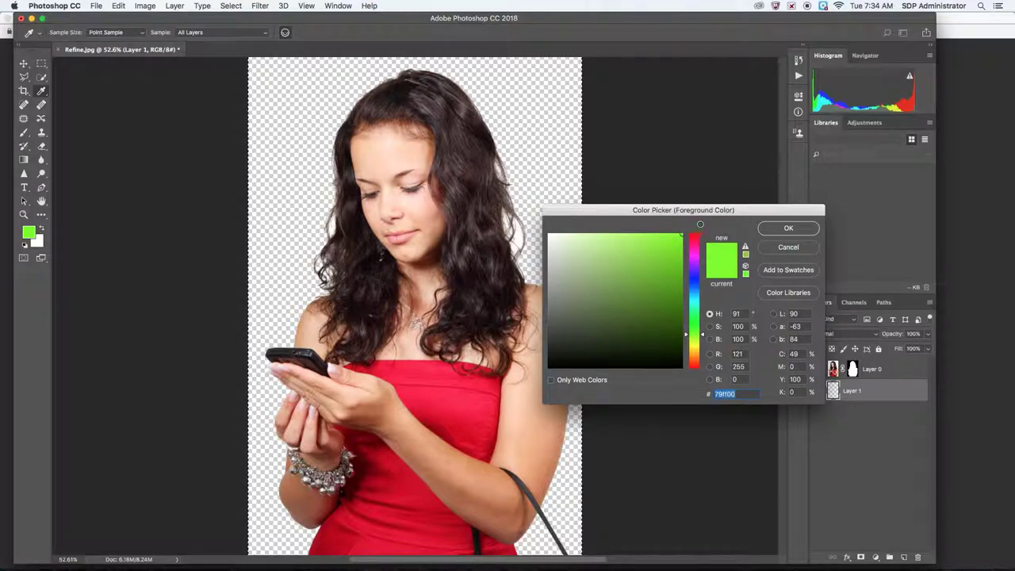
{"action": "left_click", "coordinate": [788, 229]}
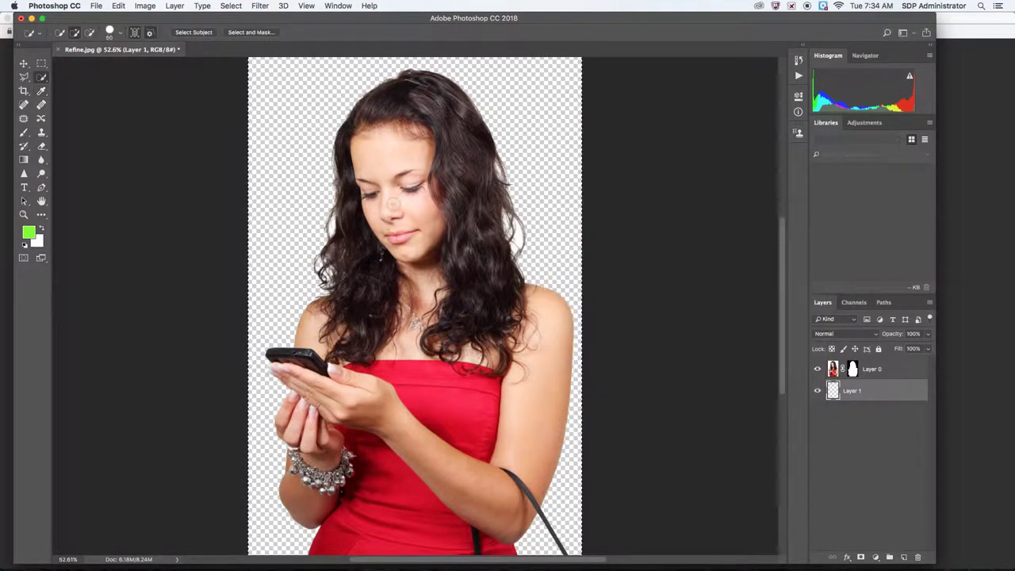
{"action": "left_click", "coordinate": [118, 6]}
{"action": "left_click", "coordinate": [151, 175]}
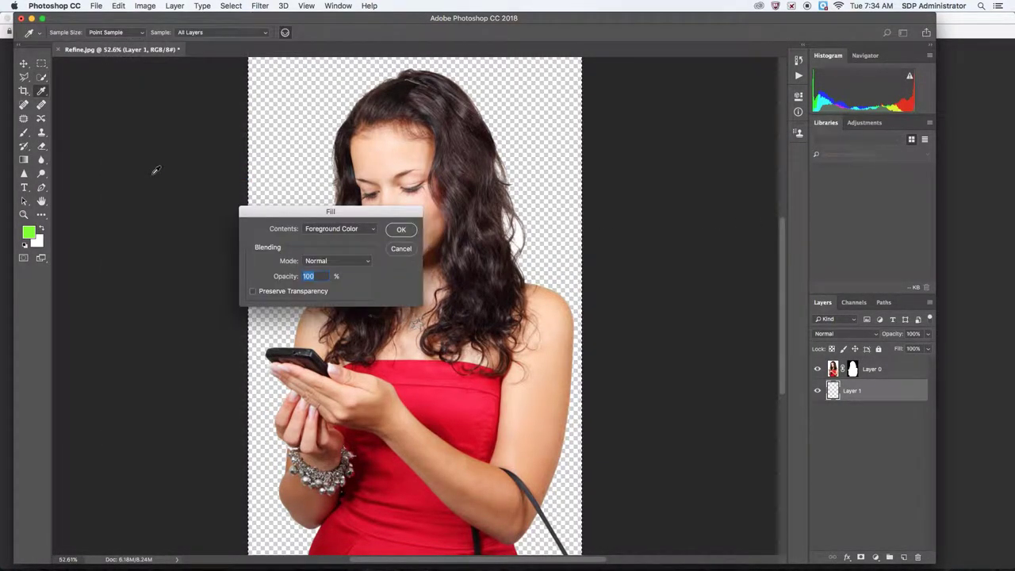
{"action": "key", "text": "Return"}
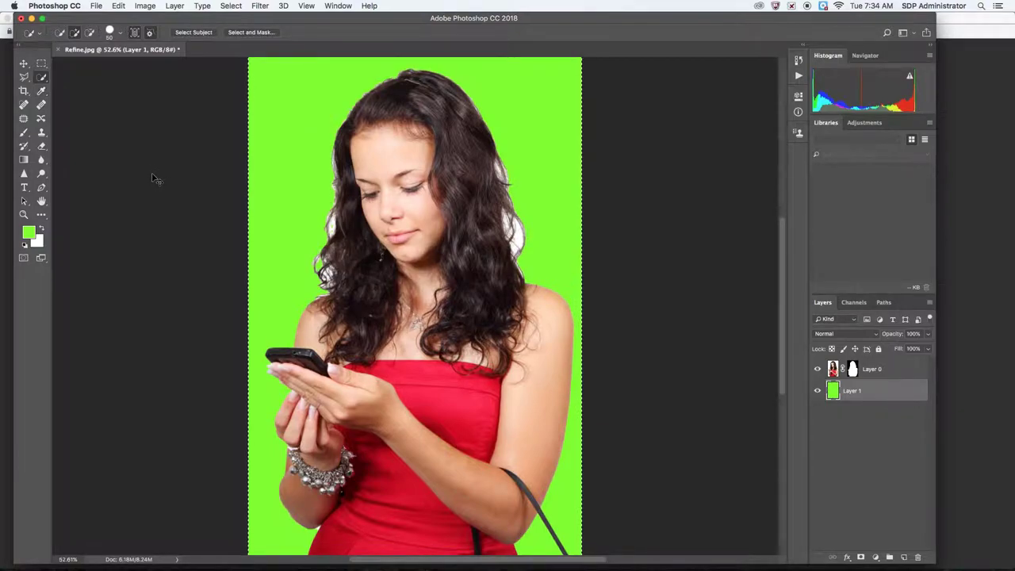
Step: Open Select and Mask for Layer 0's layer mask to work on the white fringe around the hair
{"action": "key", "text": "super+equal"}
{"action": "key", "text": "super+equal"}
{"action": "key", "text": "super+equal"}
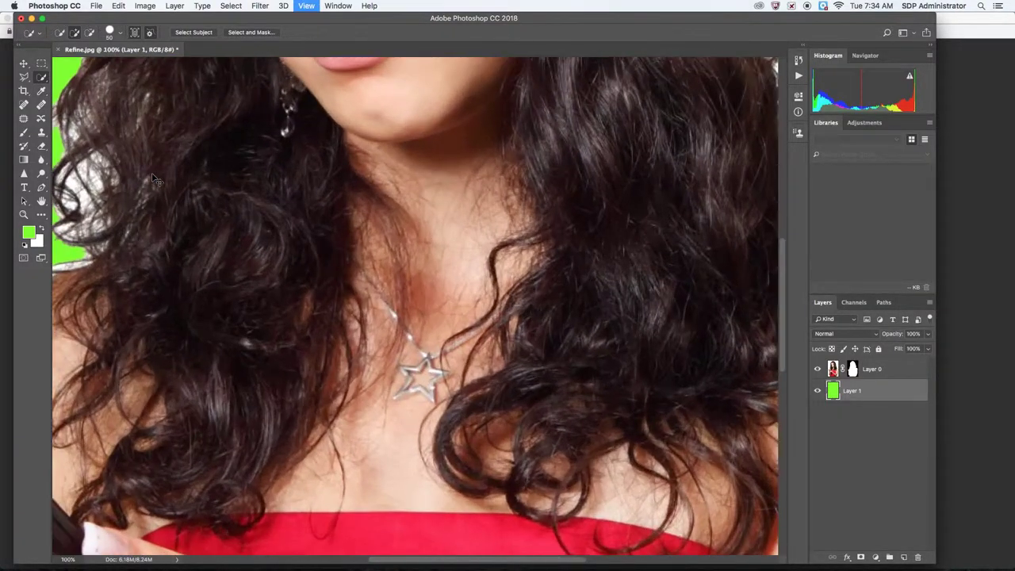
{"action": "left_click_drag", "start_coordinate": [115, 144], "coordinate": [226, 270]}
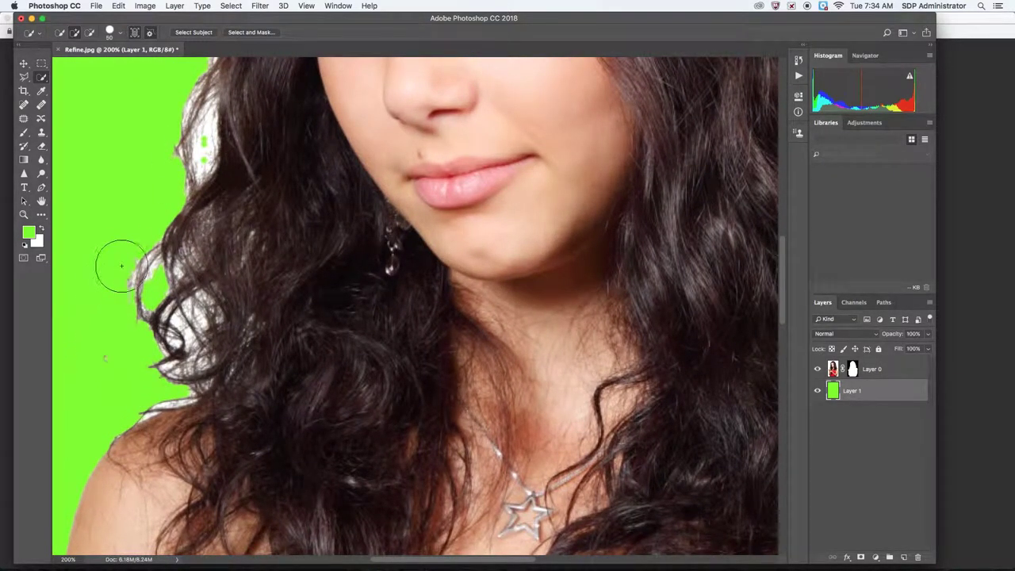
{"action": "left_click", "coordinate": [853, 369]}
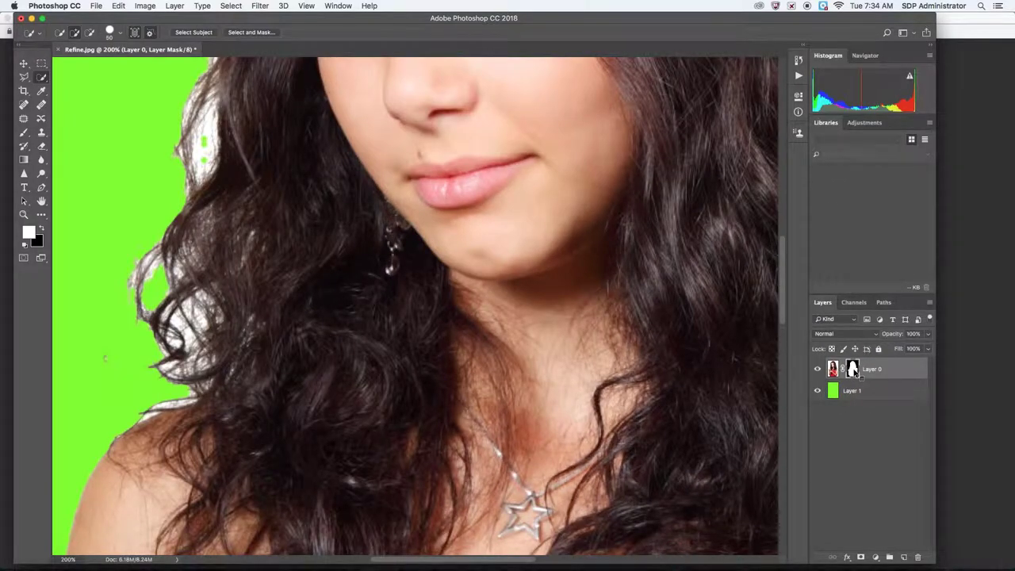
{"action": "right_click", "coordinate": [853, 370]}
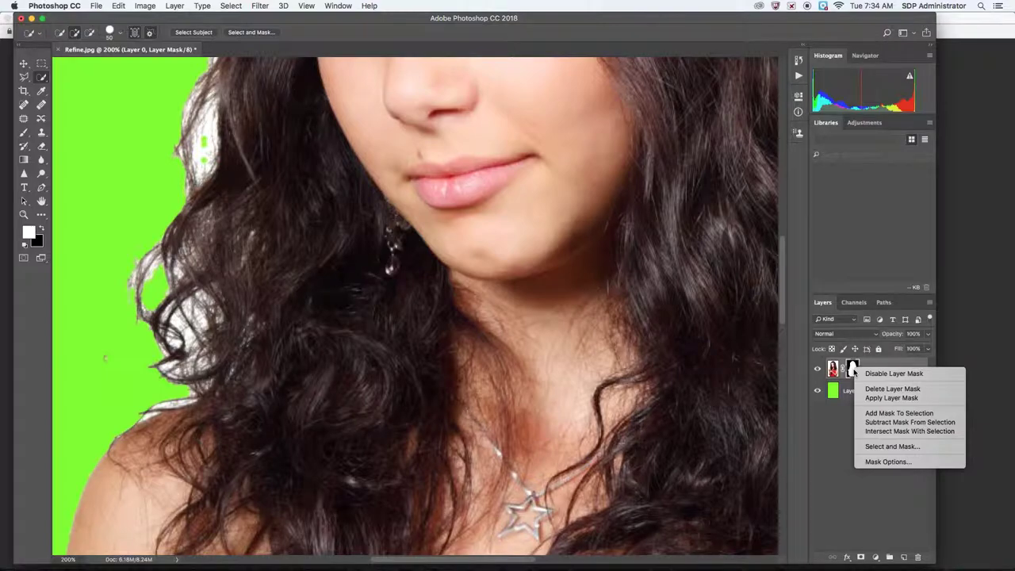
{"action": "left_click", "coordinate": [893, 447]}
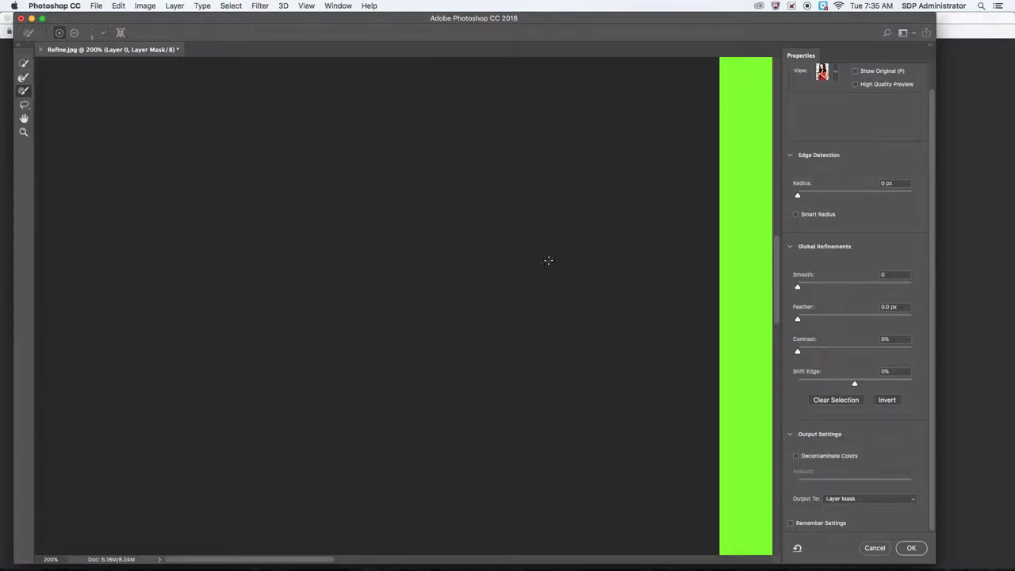
Step: Paint over the white fringes along the outer curls with the Refine Edge Brush so green shows between the strands
{"action": "key", "text": "super+0"}
{"action": "key", "text": "super+plus"}
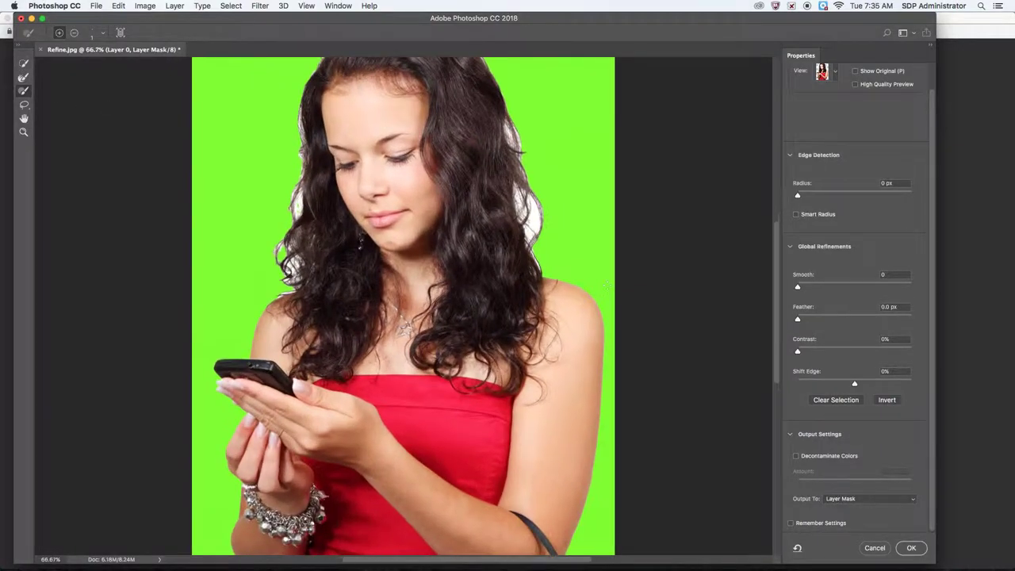
{"action": "key", "text": "super+plus"}
{"action": "scroll", "coordinate": [372, 164], "scroll_direction": "left", "scroll_amount": 5}
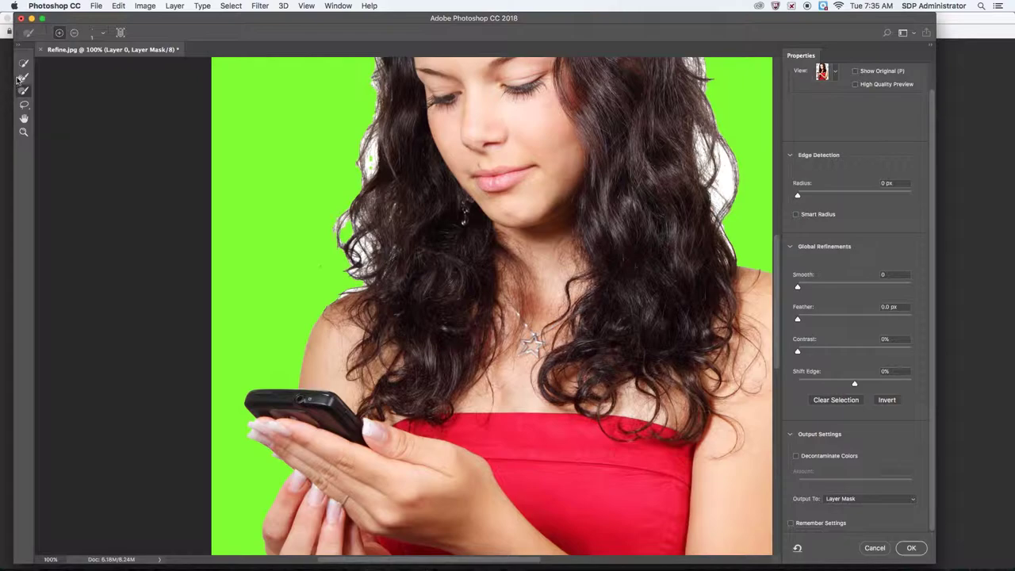
{"action": "left_click", "coordinate": [21, 79]}
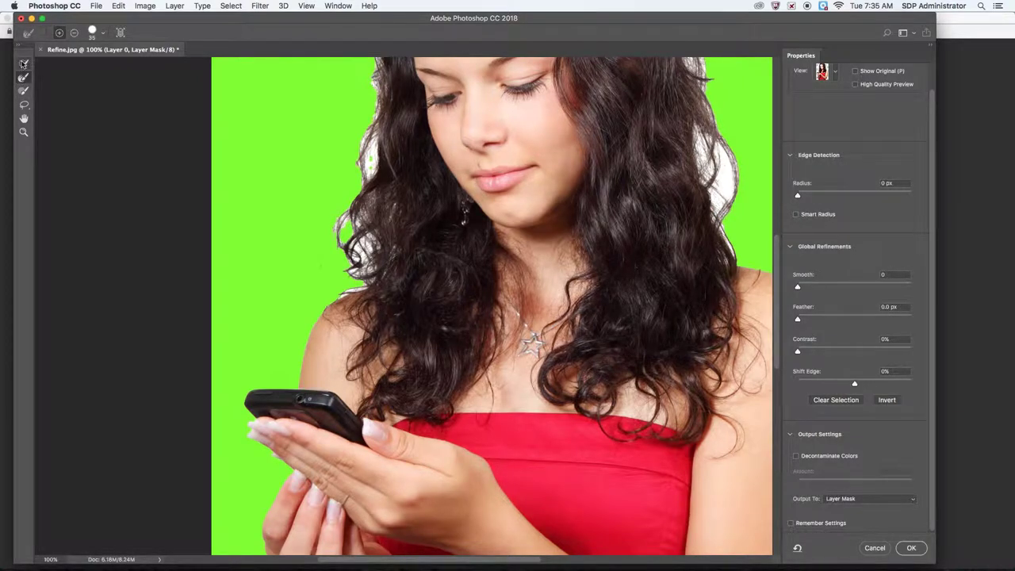
{"action": "left_click", "coordinate": [24, 77]}
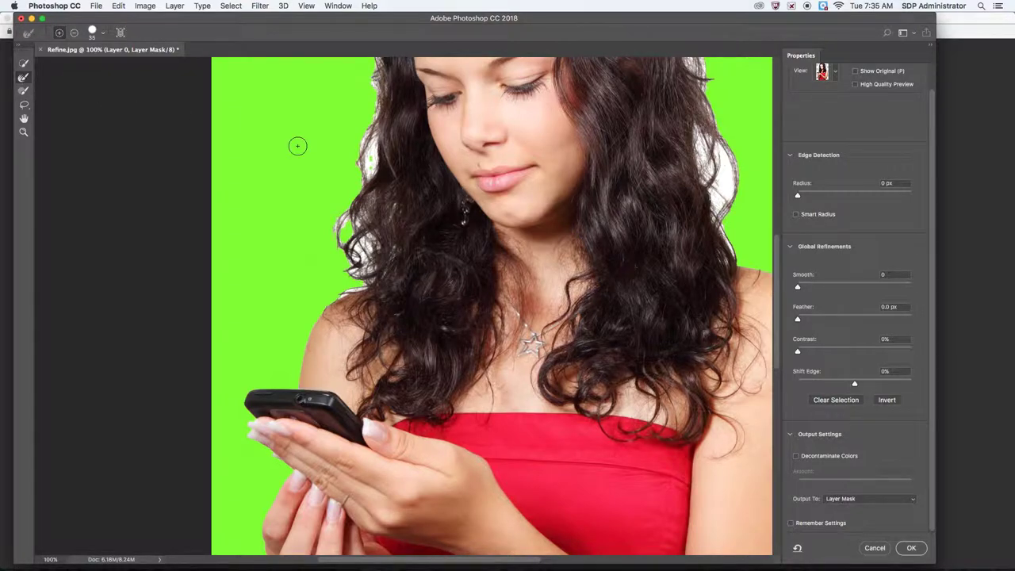
{"action": "key", "text": "super+plus"}
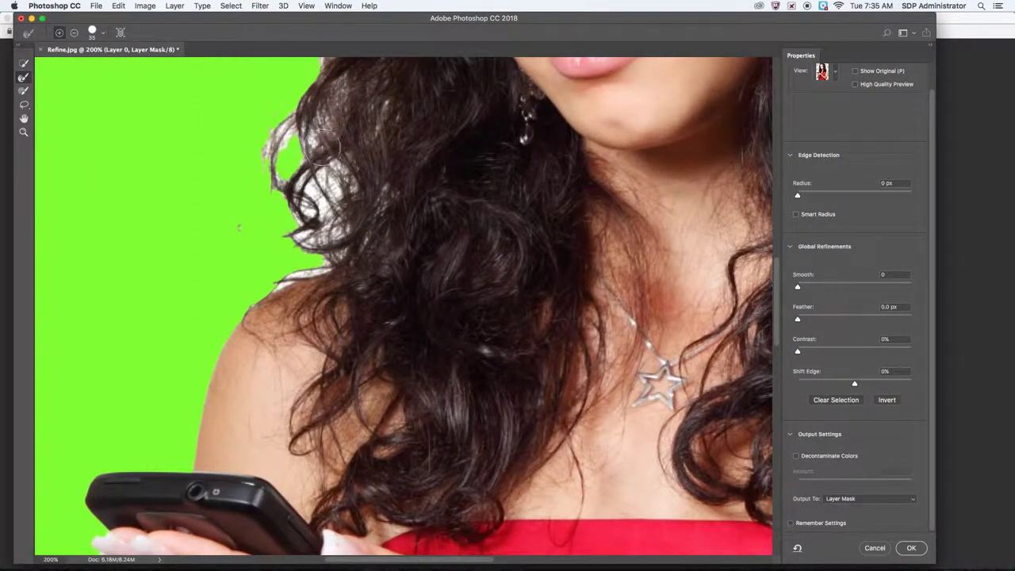
{"action": "scroll", "coordinate": [321, 198], "scroll_direction": "up", "scroll_amount": 5}
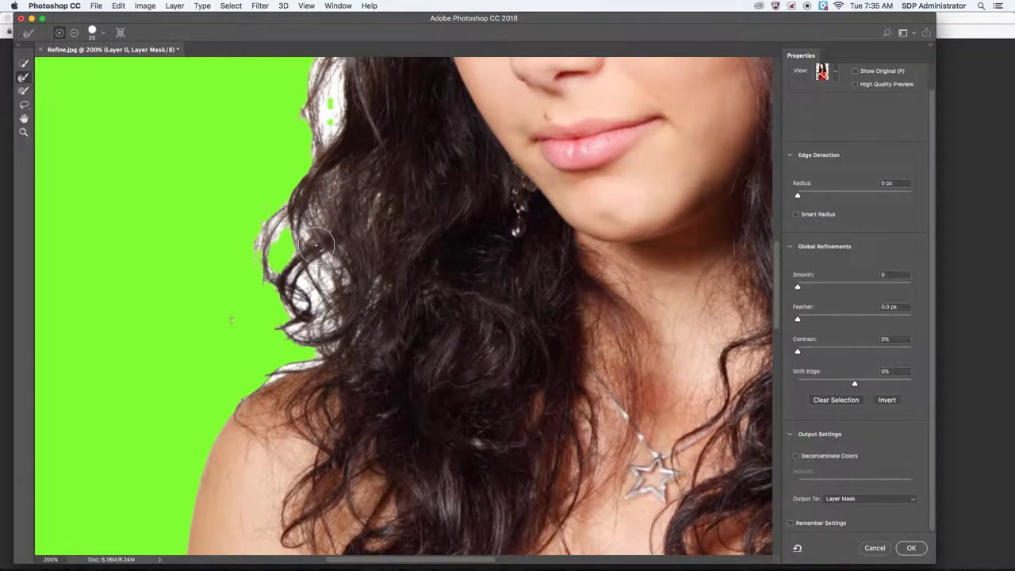
{"action": "scroll", "coordinate": [294, 274], "scroll_direction": "left", "scroll_amount": 2}
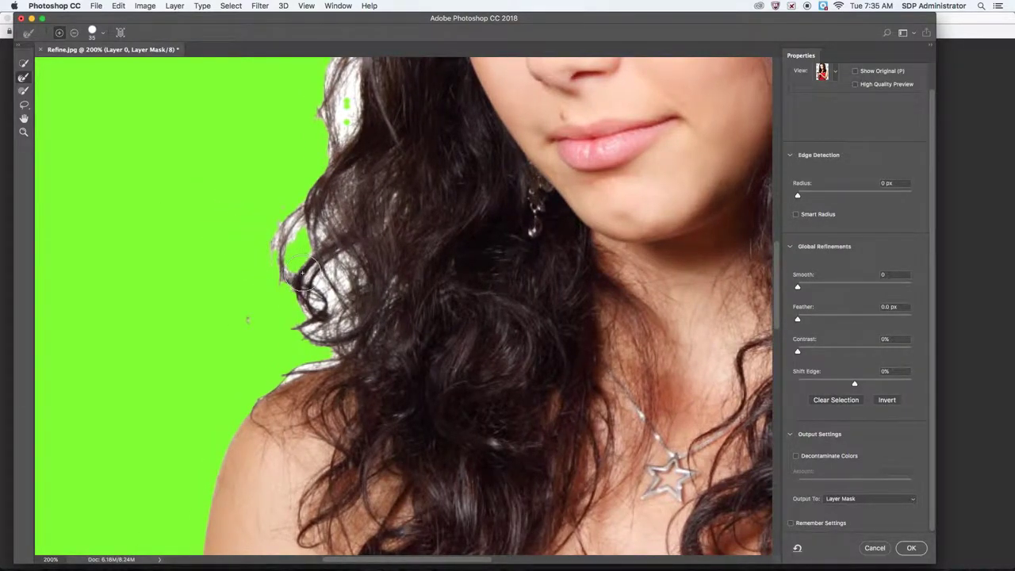
{"action": "scroll", "coordinate": [262, 238], "scroll_direction": "left", "scroll_amount": 3}
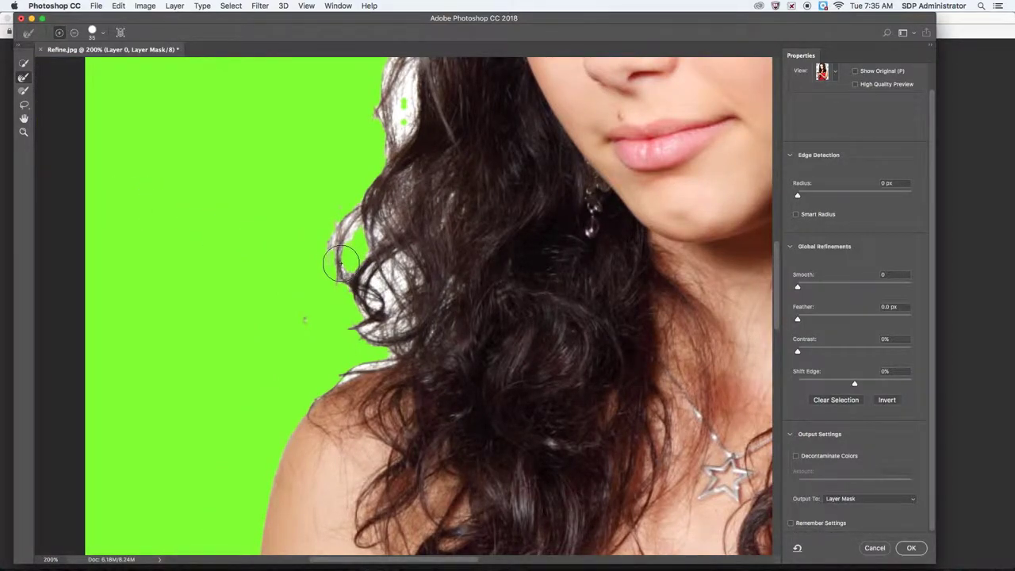
{"action": "left_click", "coordinate": [23, 77]}
{"action": "mouse_move", "coordinate": [339, 273]}
{"action": "left_mouse_down"}
{"action": "mouse_move", "coordinate": [344, 237]}
{"action": "mouse_move", "coordinate": [367, 215]}
{"action": "left_mouse_up"}
{"action": "mouse_move", "coordinate": [341, 273]}
{"action": "left_mouse_down"}
{"action": "mouse_move", "coordinate": [369, 240]}
{"action": "mouse_move", "coordinate": [383, 193]}
{"action": "mouse_move", "coordinate": [391, 252]}
{"action": "mouse_move", "coordinate": [418, 176]}
{"action": "mouse_move", "coordinate": [368, 227]}
{"action": "mouse_move", "coordinate": [398, 174]}
{"action": "mouse_move", "coordinate": [387, 255]}
{"action": "mouse_move", "coordinate": [399, 202]}
{"action": "mouse_move", "coordinate": [433, 218]}
{"action": "mouse_move", "coordinate": [447, 169]}
{"action": "mouse_move", "coordinate": [439, 243]}
{"action": "mouse_move", "coordinate": [407, 321]}
{"action": "left_mouse_up"}
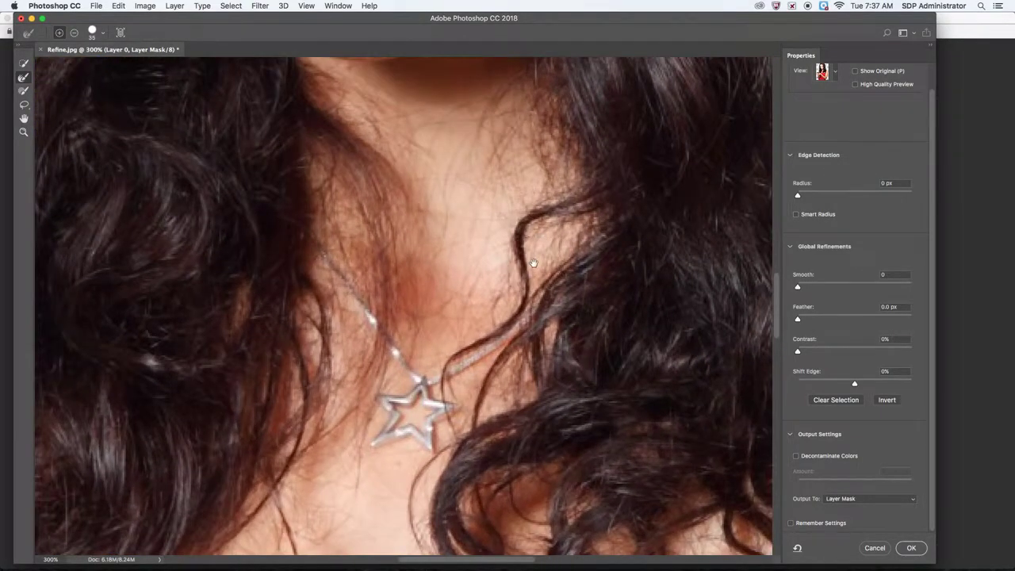
Step: Examine the cutout edge along the bare shoulder, arm, bag strap and lower dress to the gap beside the opposite elbow
{"action": "left_click_drag", "start_coordinate": [533, 223], "coordinate": [460, 215]}
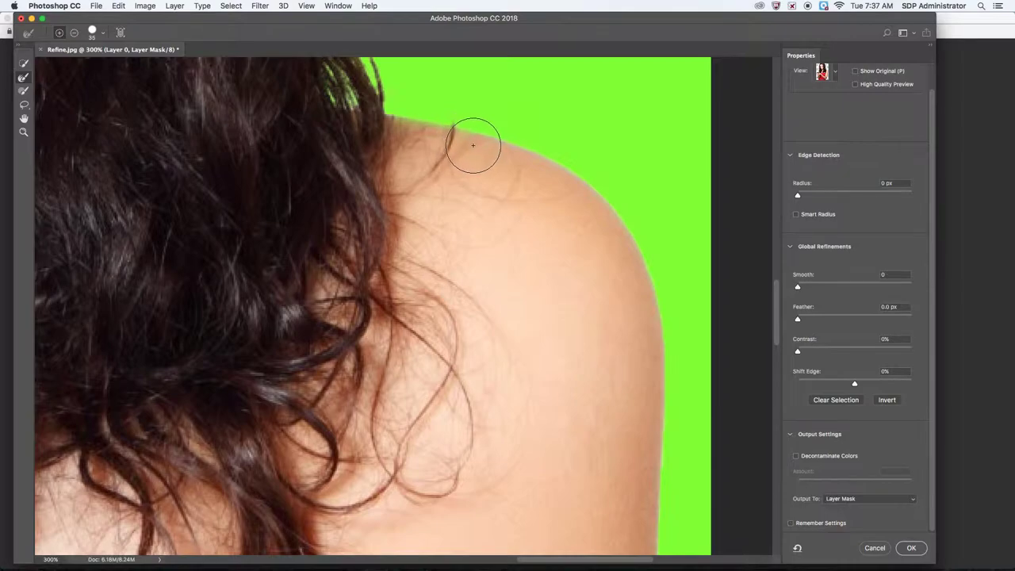
{"action": "scroll", "coordinate": [578, 175], "scroll_direction": "down", "scroll_amount": 15}
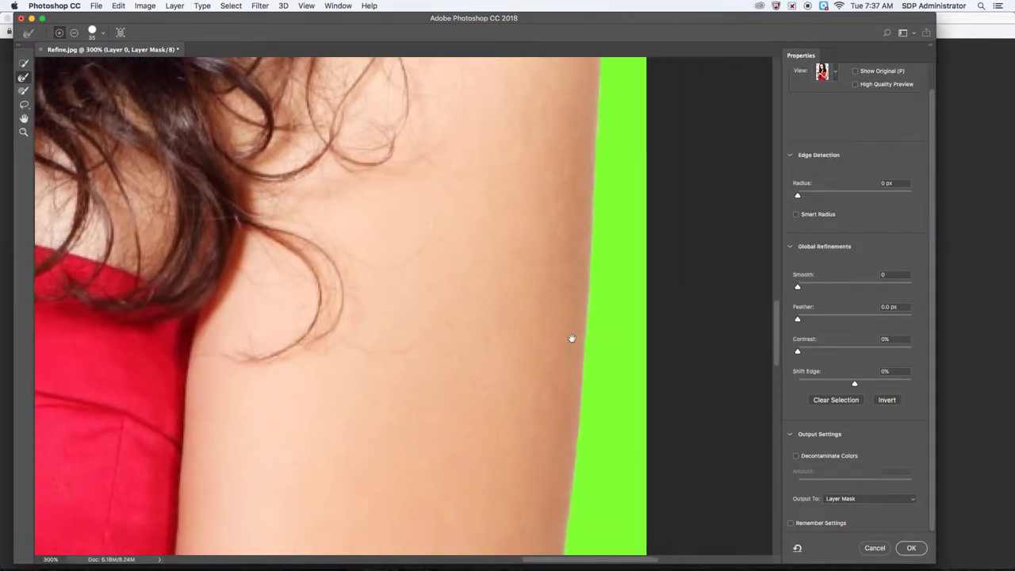
{"action": "scroll", "coordinate": [558, 230], "scroll_direction": "down", "scroll_amount": 15}
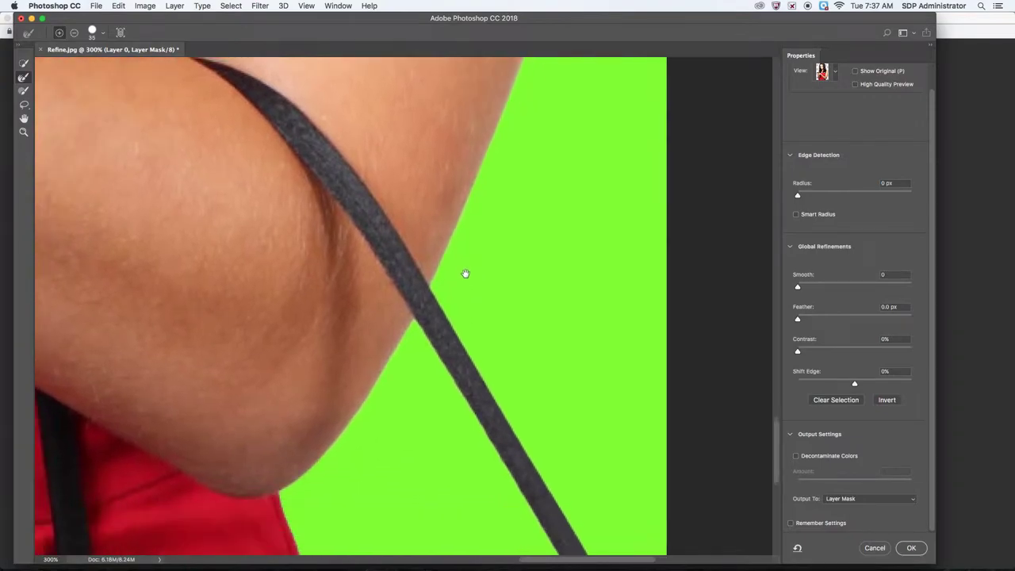
{"action": "scroll", "coordinate": [455, 284], "scroll_direction": "left", "scroll_amount": 20}
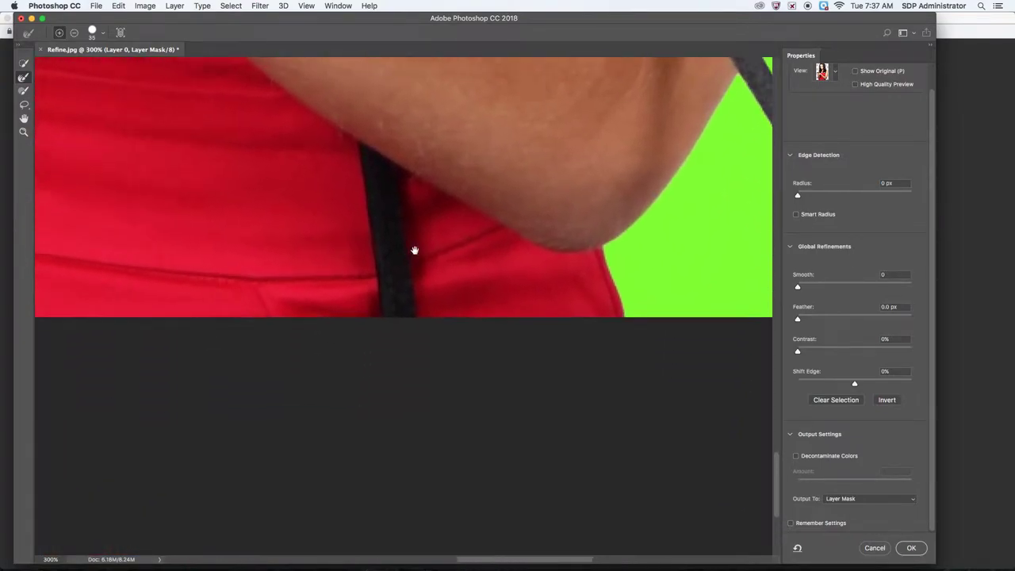
{"action": "scroll", "coordinate": [327, 261], "scroll_direction": "left", "scroll_amount": 20}
{"action": "scroll", "coordinate": [327, 261], "scroll_direction": "up", "scroll_amount": 5}
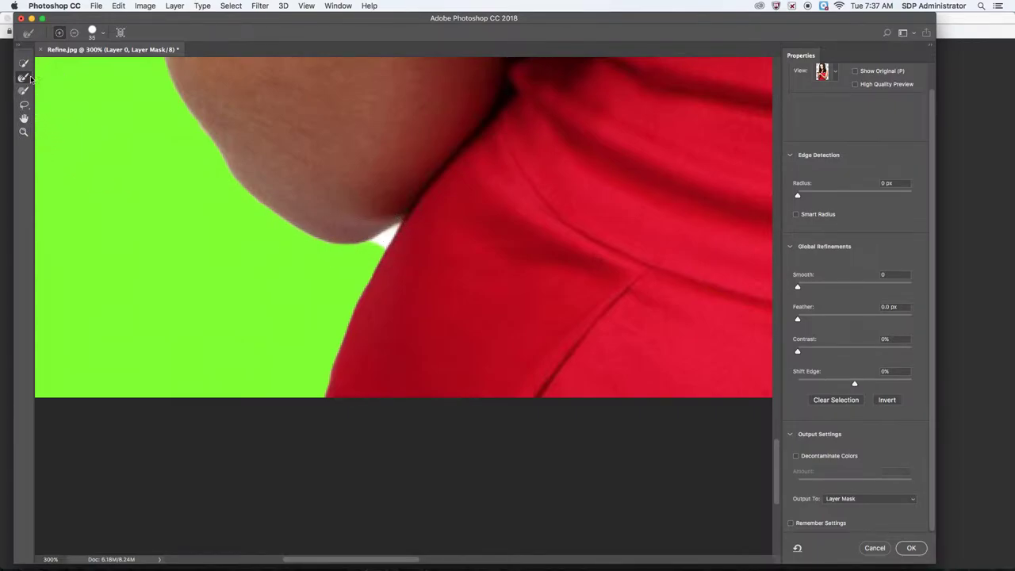
{"action": "left_click_drag", "start_coordinate": [383, 252], "coordinate": [401, 220]}
Step: Subtract the white gap between the elbow and the red dress from the mask with a small Brush
{"action": "left_click", "coordinate": [23, 92]}
{"action": "key", "text": "super+equal"}
{"action": "key", "text": "super+equal"}
{"action": "key", "text": "super+equal"}
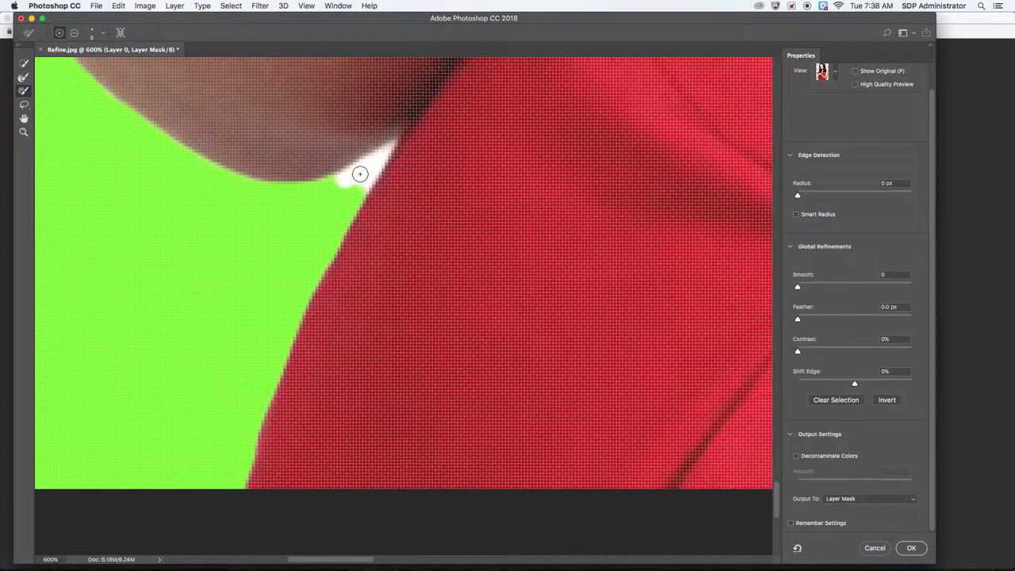
{"action": "key", "text": "alt"}
{"action": "mouse_move", "coordinate": [342, 181]}
{"action": "left_mouse_down"}
{"action": "mouse_move", "coordinate": [375, 162]}
{"action": "mouse_move", "coordinate": [357, 192]}
{"action": "left_mouse_up"}
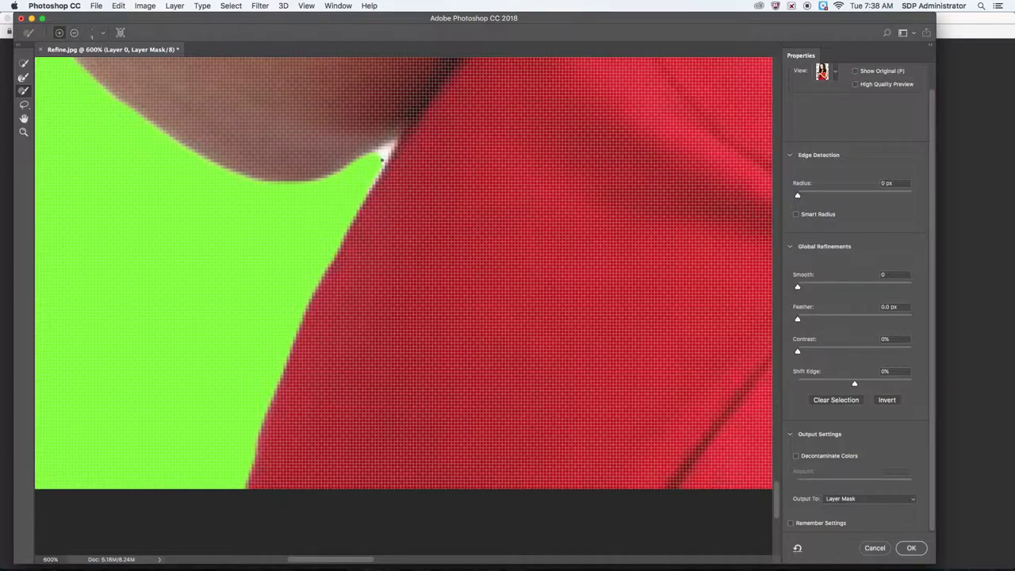
{"action": "key", "text": "alt"}
{"action": "key", "text": "super+0"}
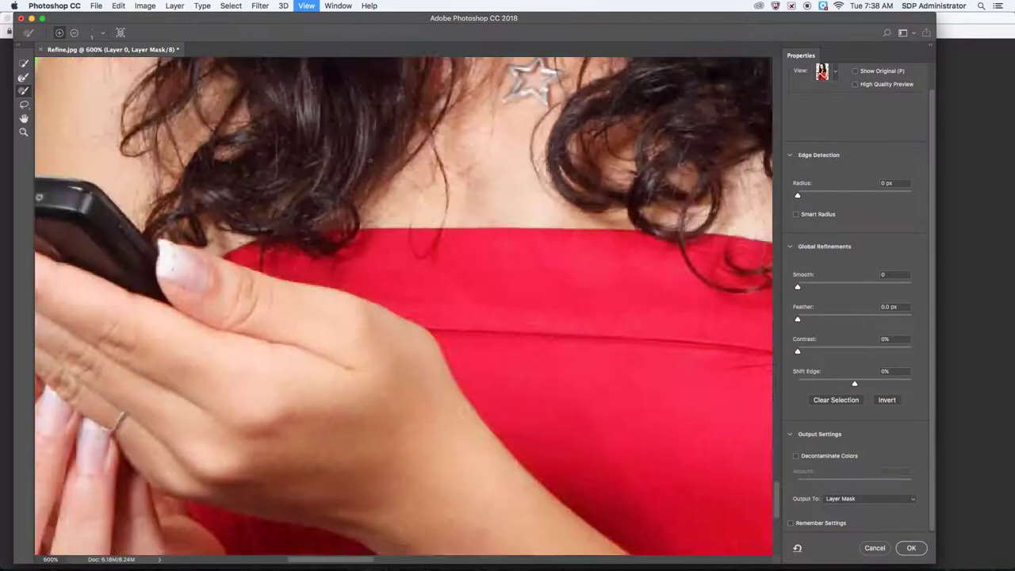
Step: Examine the cutout edge around the phone, hands, bracelet and bent elbow, and the whole figure against green
{"action": "key", "text": "super+1"}
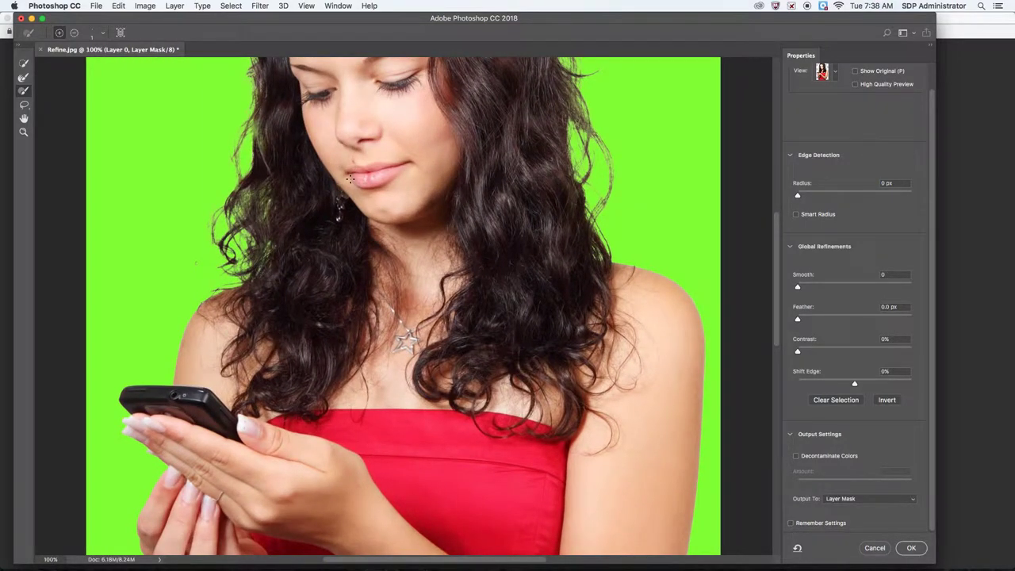
{"action": "key", "text": "super+equal"}
{"action": "left_click_drag", "start_coordinate": [65, 277], "coordinate": [228, 178]}
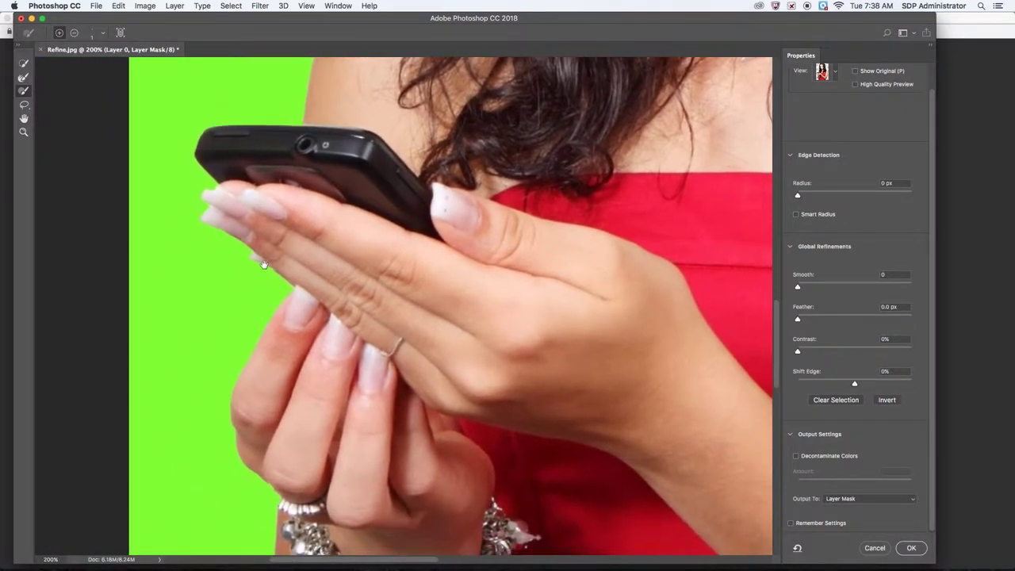
{"action": "left_click_drag", "start_coordinate": [263, 261], "coordinate": [274, 190]}
{"action": "scroll", "coordinate": [277, 257], "scroll_direction": "down", "scroll_amount": 10}
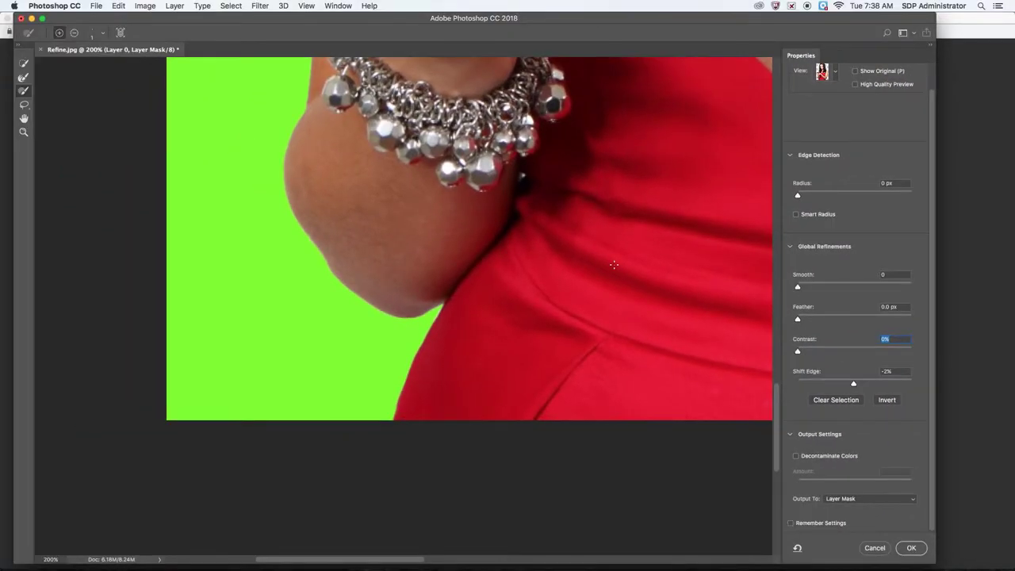
{"action": "key", "text": "super+minus"}
{"action": "key", "text": "super+minus"}
{"action": "key", "text": "super+minus"}
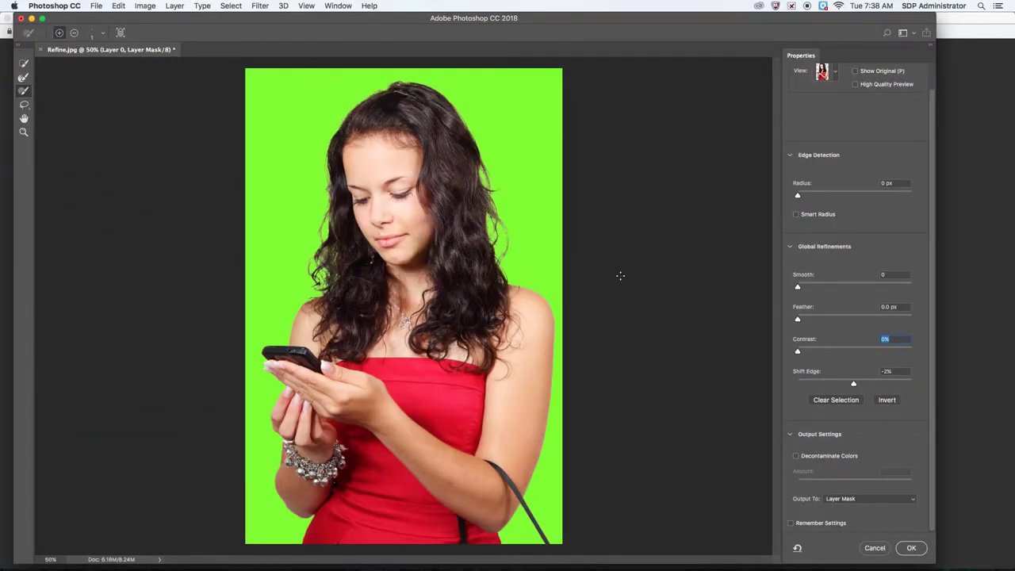
{"action": "key", "text": "super+plus"}
{"action": "key", "text": "super+plus"}
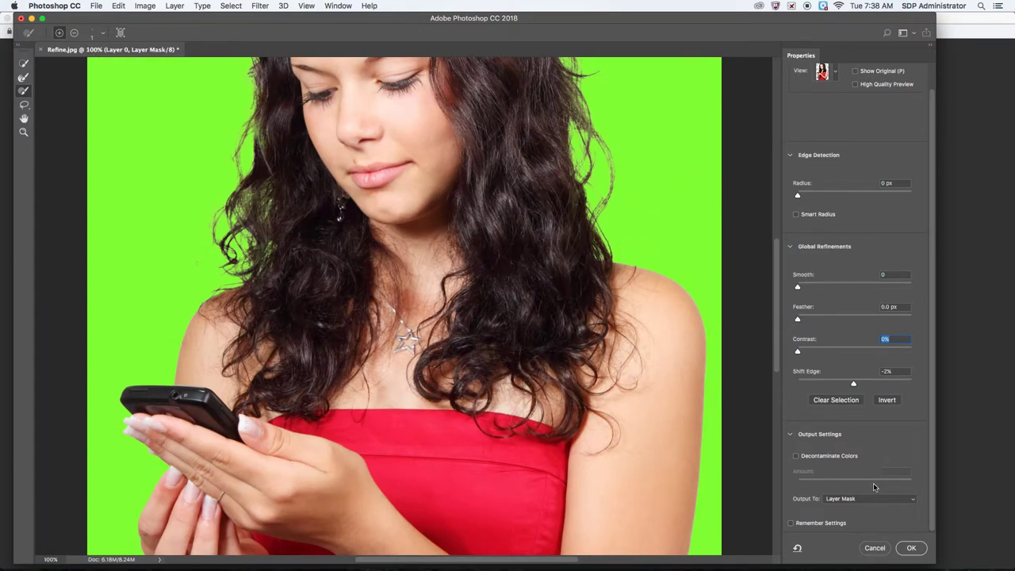
Step: Compare the hair edges with and without Decontaminate Colors, leaving it enabled at an amount of 100%
{"action": "left_click", "coordinate": [796, 457]}
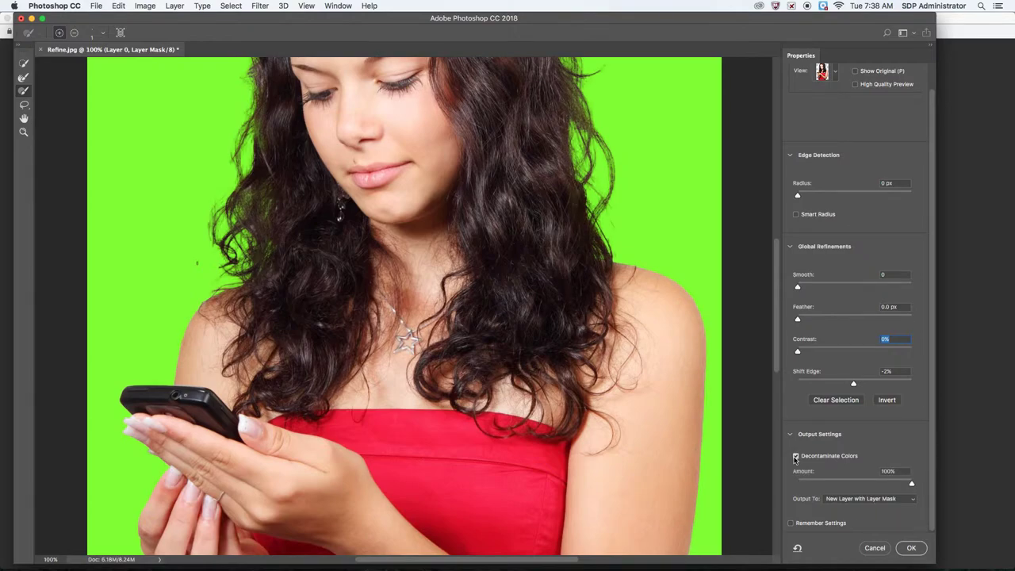
{"action": "left_click", "coordinate": [795, 457]}
{"action": "left_click", "coordinate": [796, 458]}
{"action": "left_click", "coordinate": [796, 457]}
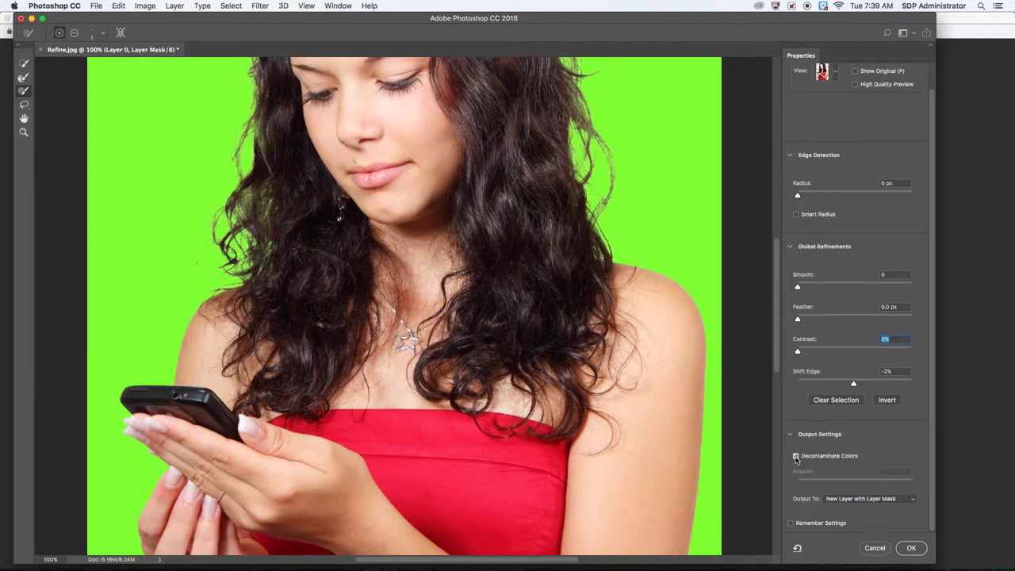
{"action": "left_click", "coordinate": [796, 458]}
Step: Brush over the outer curls above the phone-side shoulder with the Refine Edge Brush at size 35
{"action": "left_click", "coordinate": [22, 78]}
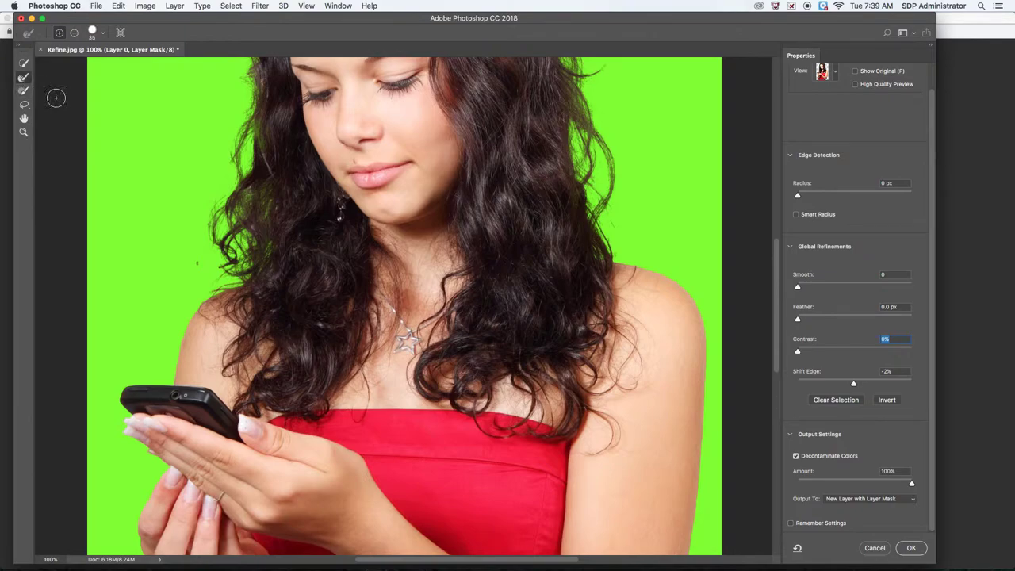
{"action": "mouse_move", "coordinate": [215, 209]}
{"action": "left_mouse_down"}
{"action": "mouse_move", "coordinate": [230, 176]}
{"action": "mouse_move", "coordinate": [242, 189]}
{"action": "mouse_move", "coordinate": [229, 190]}
{"action": "mouse_move", "coordinate": [234, 156]}
{"action": "mouse_move", "coordinate": [218, 205]}
{"action": "mouse_move", "coordinate": [228, 157]}
{"action": "mouse_move", "coordinate": [253, 172]}
{"action": "left_mouse_up"}
{"action": "left_click_drag", "start_coordinate": [215, 209], "coordinate": [234, 195]}
{"action": "left_click_drag", "start_coordinate": [221, 267], "coordinate": [220, 276]}
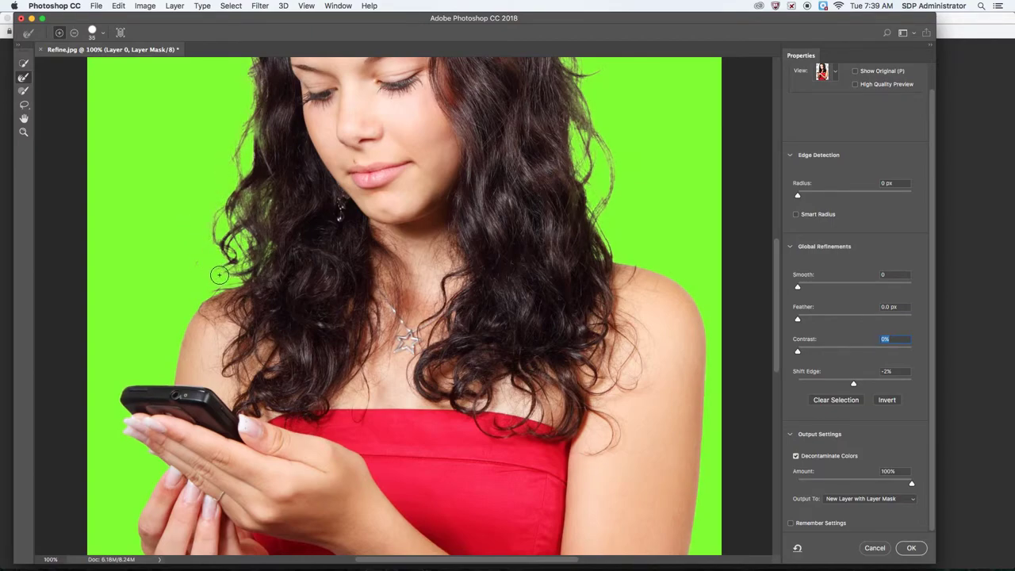
Step: Remove the stray dark speck in the green beside the phone-side curls with the Brush enlarged to size 30
{"action": "scroll", "coordinate": [199, 261], "scroll_direction": "left", "scroll_amount": 5}
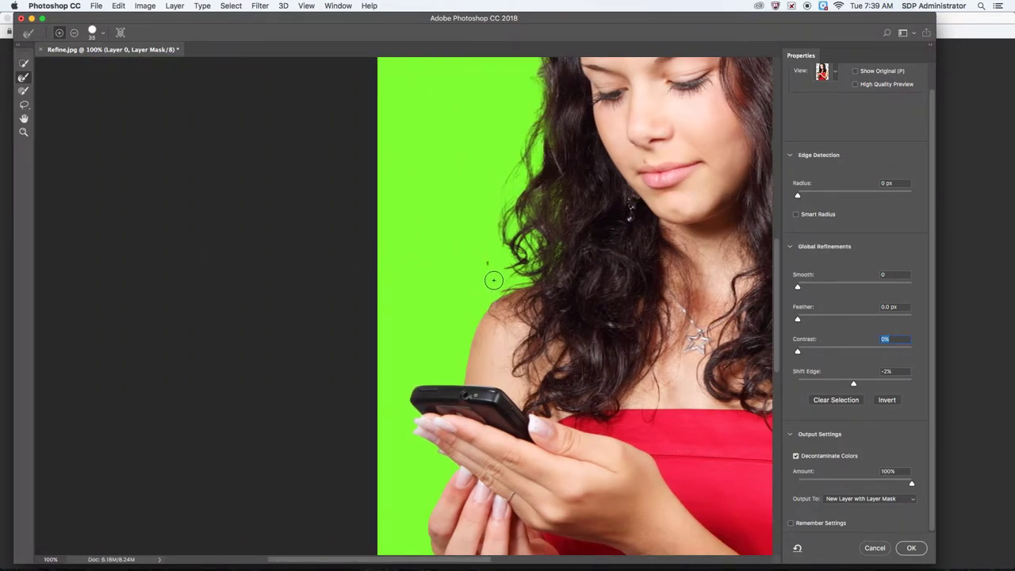
{"action": "left_click", "coordinate": [23, 91]}
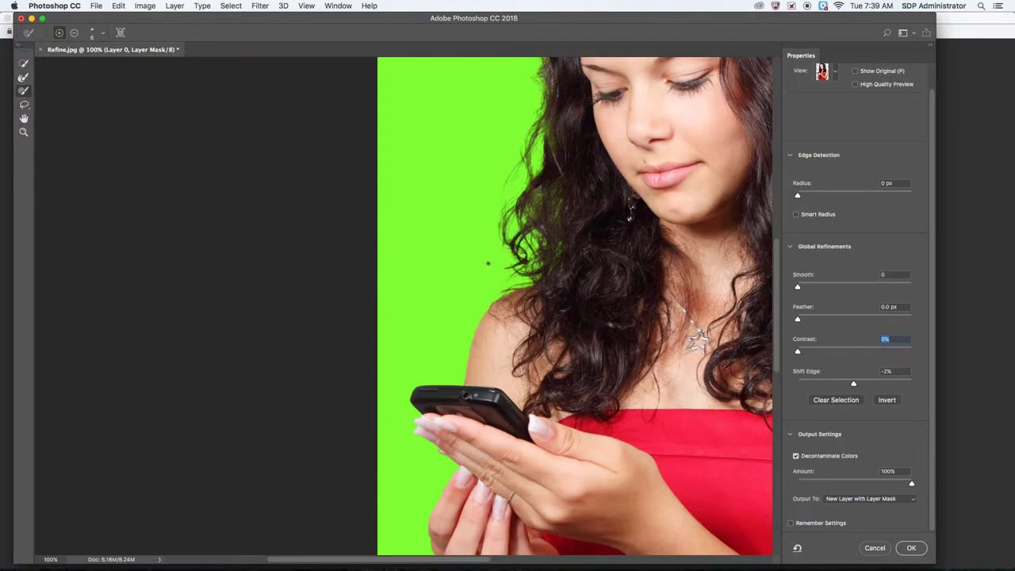
{"action": "key", "text": "bracketright"}
{"action": "key", "text": "bracketright"}
{"action": "key", "text": "bracketright"}
{"action": "key", "text": "bracketright"}
{"action": "key", "text": "bracketright"}
{"action": "key", "text": "bracketright"}
{"action": "key", "text": "bracketright"}
{"action": "key", "text": "bracketright"}
{"action": "left_click_drag", "start_coordinate": [488, 263], "coordinate": [480, 254]}
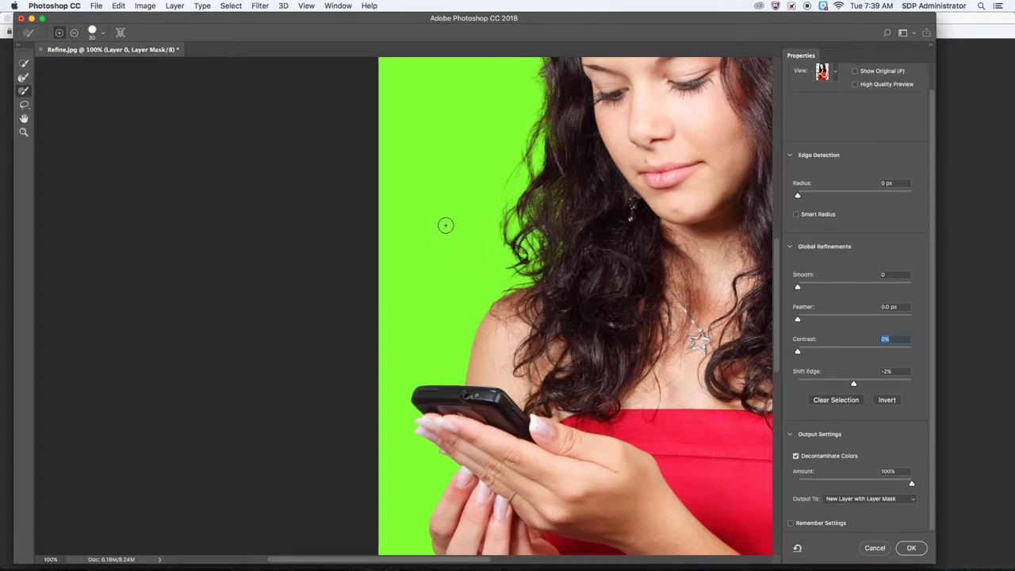
Step: Check the hair edges once more and apply the refinement as a new layer with a layer mask
{"action": "scroll", "coordinate": [521, 182], "scroll_direction": "up", "scroll_amount": 5}
{"action": "scroll", "coordinate": [521, 182], "scroll_direction": "right", "scroll_amount": 3}
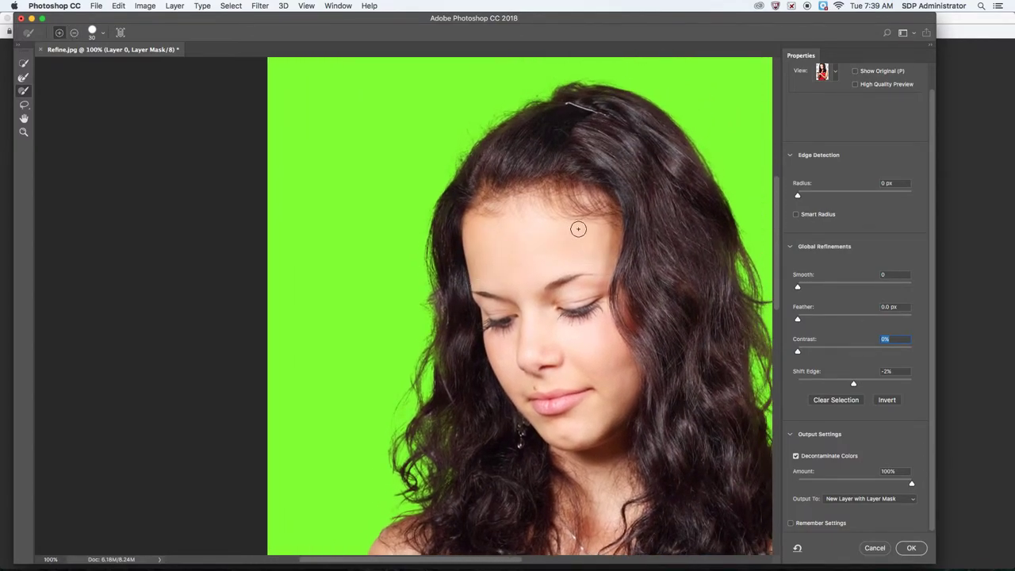
{"action": "scroll", "coordinate": [578, 229], "scroll_direction": "right", "scroll_amount": 5}
{"action": "scroll", "coordinate": [464, 208], "scroll_direction": "down", "scroll_amount": 4}
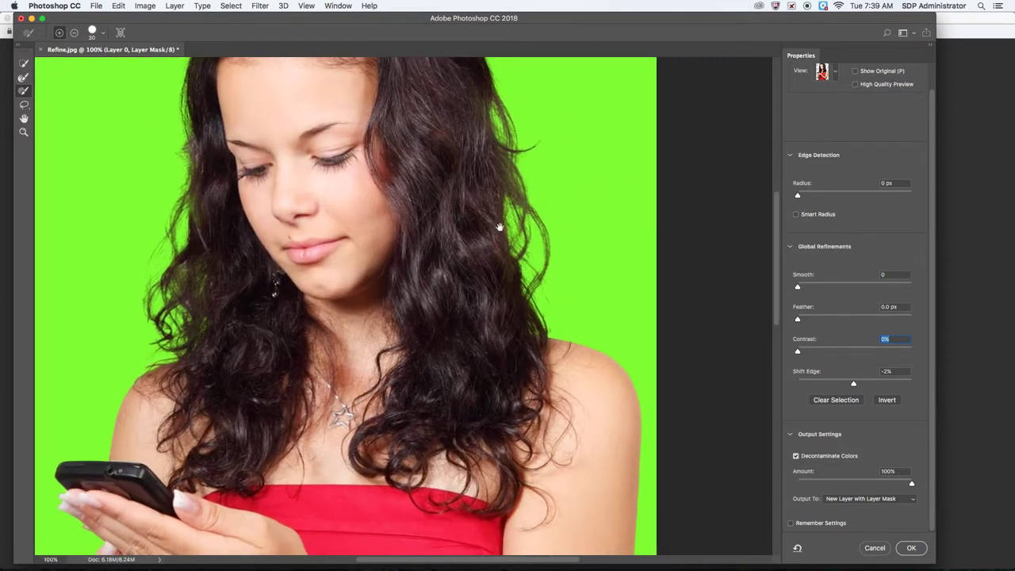
{"action": "scroll", "coordinate": [500, 227], "scroll_direction": "down", "scroll_amount": 4}
{"action": "scroll", "coordinate": [499, 228], "scroll_direction": "right", "scroll_amount": 2}
{"action": "scroll", "coordinate": [653, 352], "scroll_direction": "left", "scroll_amount": 3}
{"action": "left_click", "coordinate": [912, 549]}
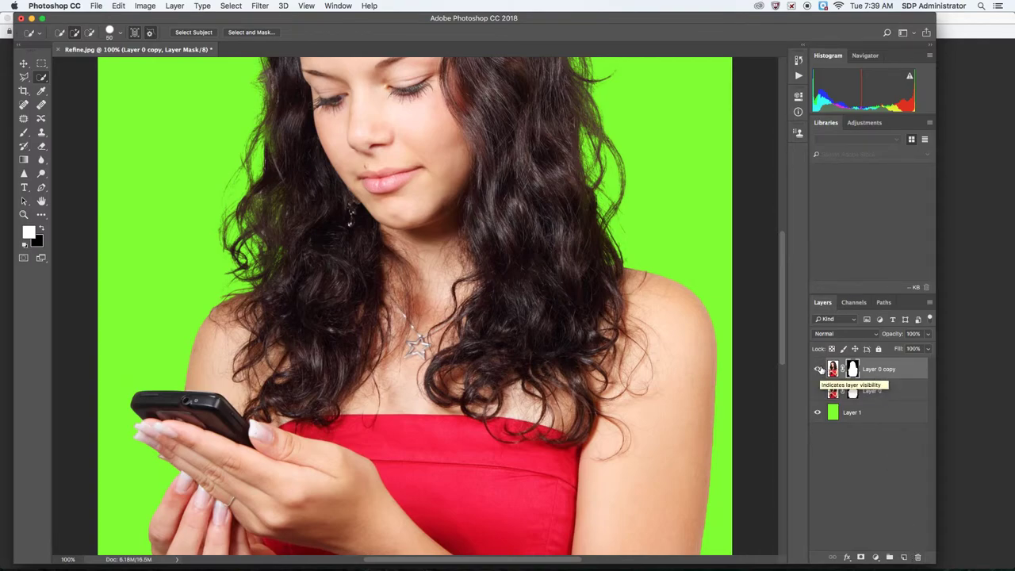
Step: Toggle the visibility of Layer 0 copy and Layer 0 to compare the decontaminated cutout with the original
{"action": "left_click", "coordinate": [819, 369]}
{"action": "left_click", "coordinate": [819, 390]}
{"action": "left_click", "coordinate": [821, 391]}
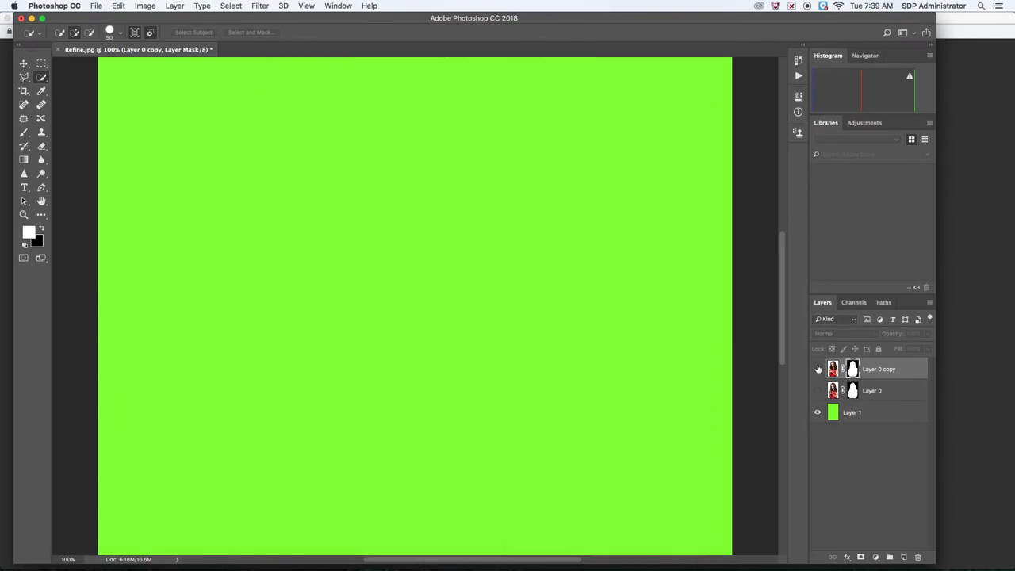